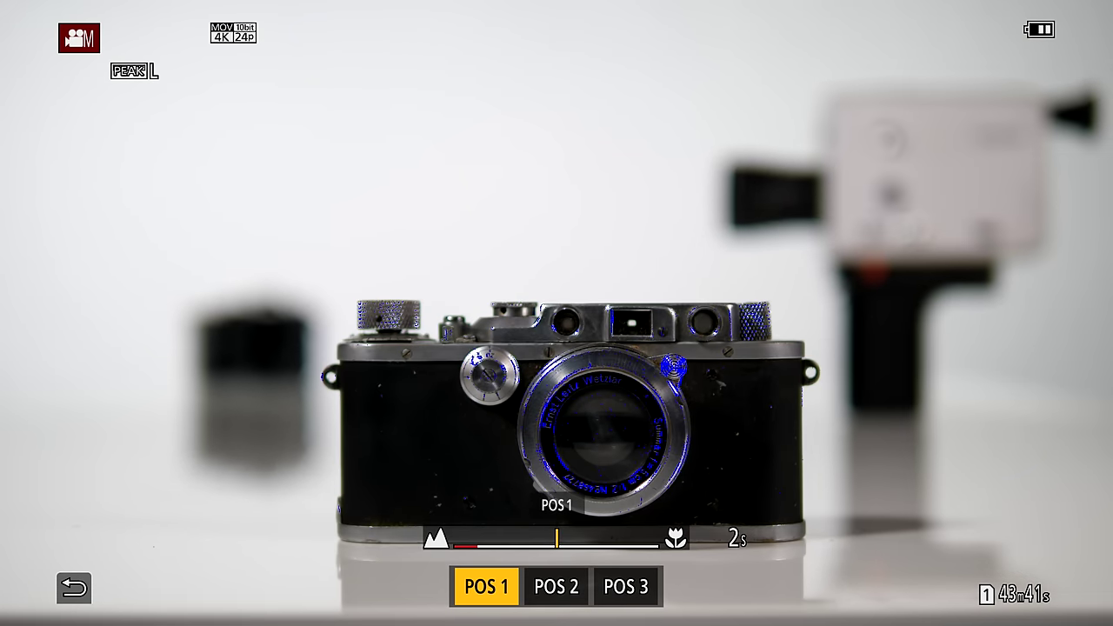
# Rack focus through POS 3, POS 1 (rangefinder), POS 2 (movie camera), then POS 3 (small camera)
pyautogui.click(626, 587)
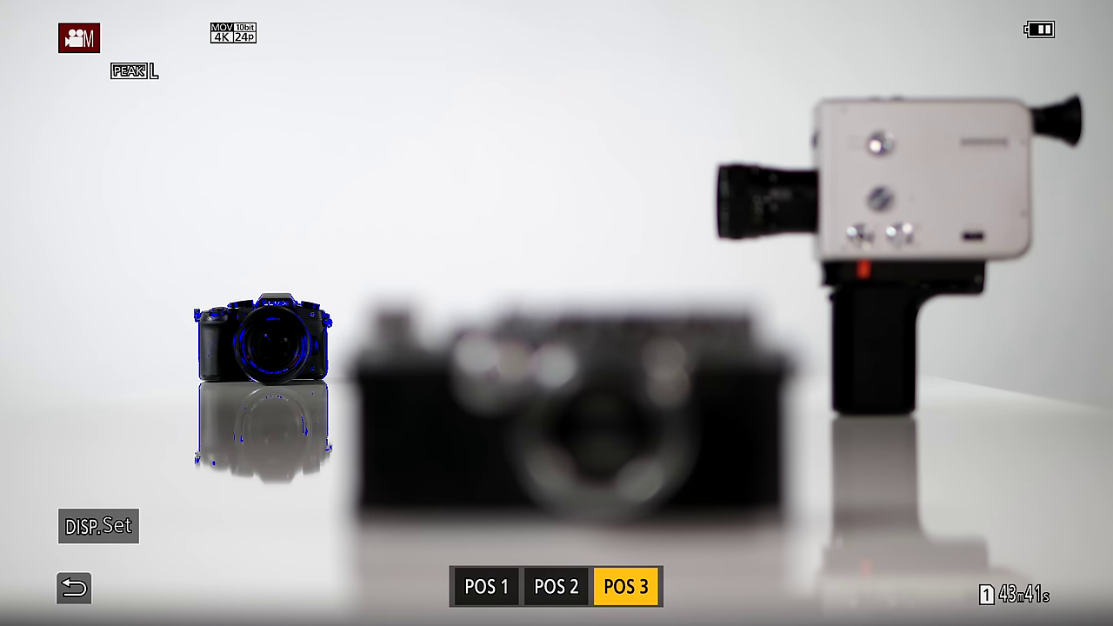
pyautogui.click(486, 587)
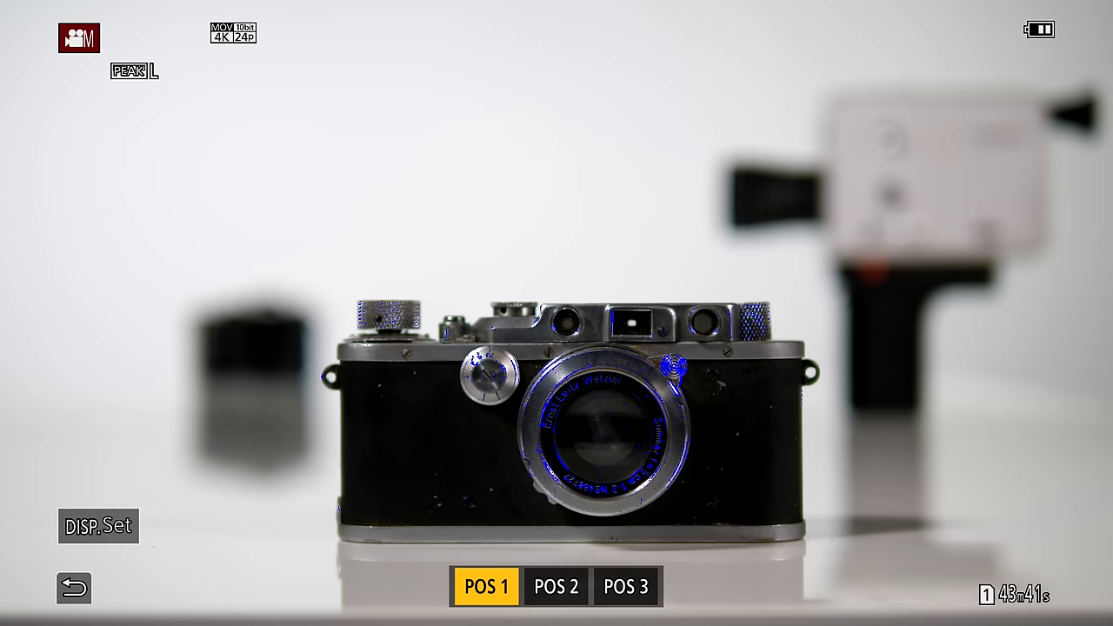
pyautogui.click(556, 587)
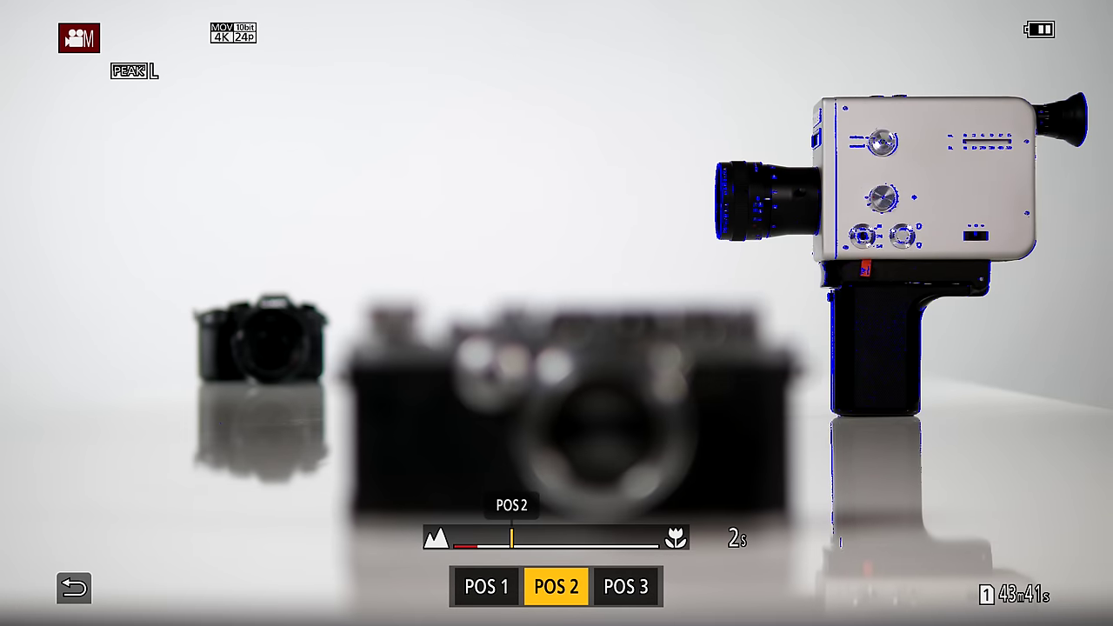
pyautogui.click(627, 586)
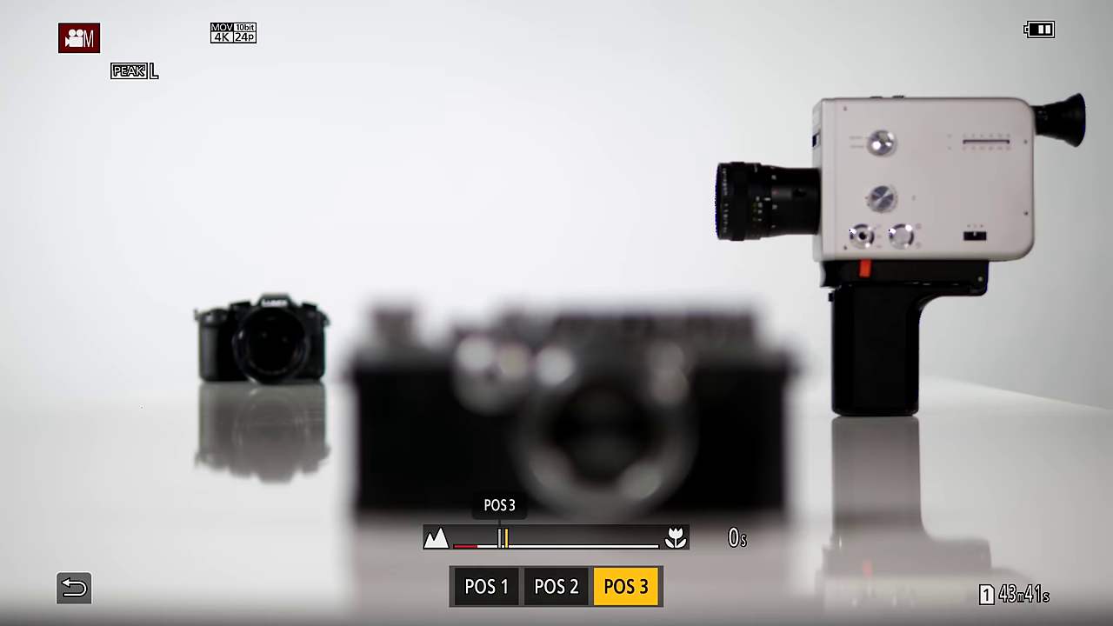